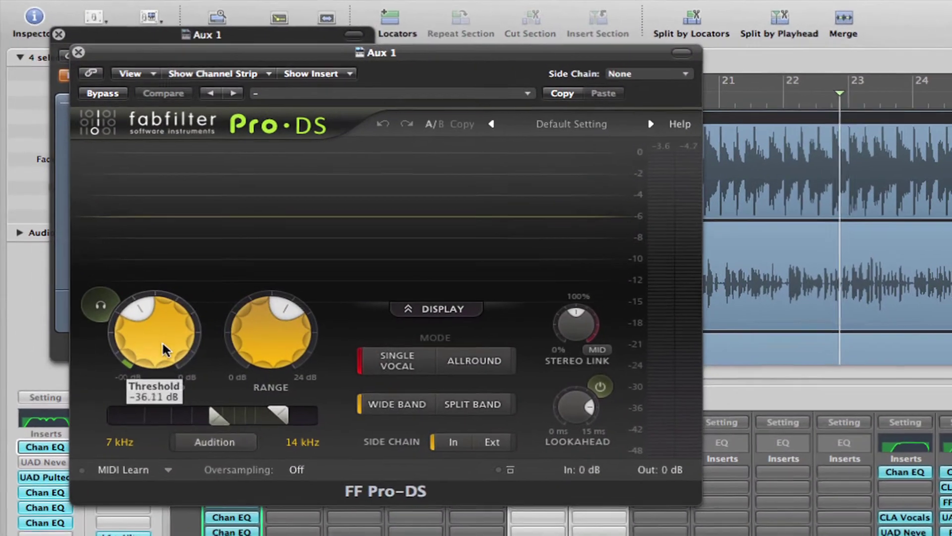
Step: Adjust the de-esser's threshold and range, and widen the detection band to 5.444 kHz–14.69 kHz
{"action": "left_click_drag", "start_coordinate": [81, 188], "coordinate": [74, 203]}
{"action": "left_click_drag", "start_coordinate": [148, 369], "coordinate": [147, 350]}
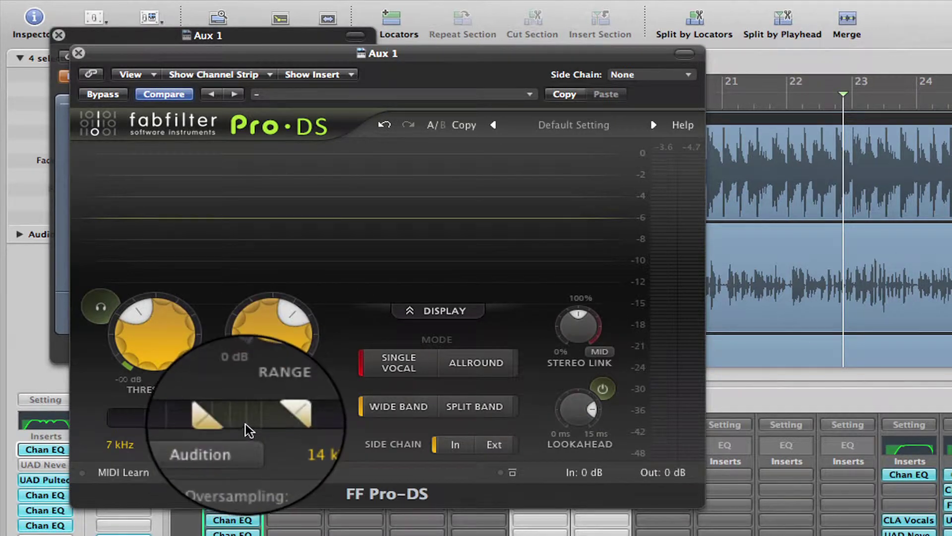
{"action": "mouse_move", "coordinate": [246, 421]}
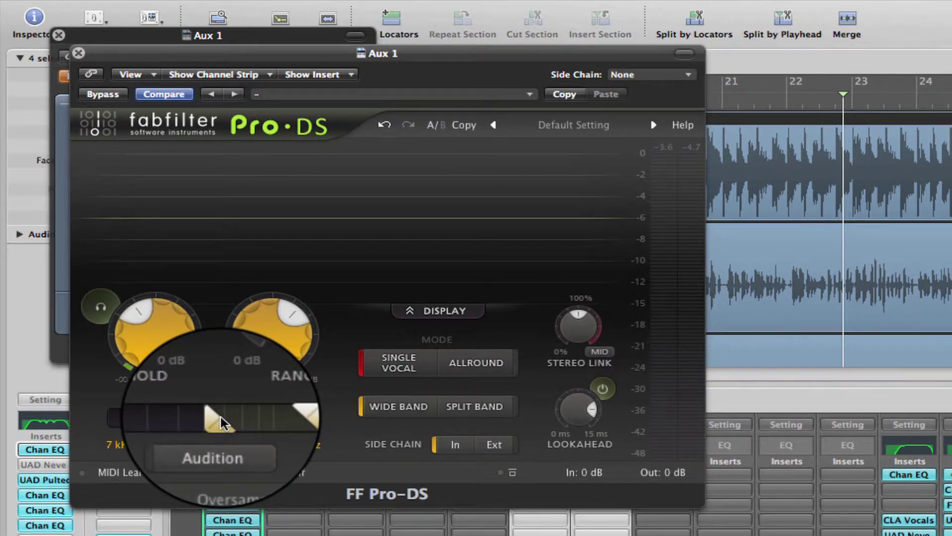
{"action": "left_click_drag", "start_coordinate": [221, 415], "coordinate": [192, 423]}
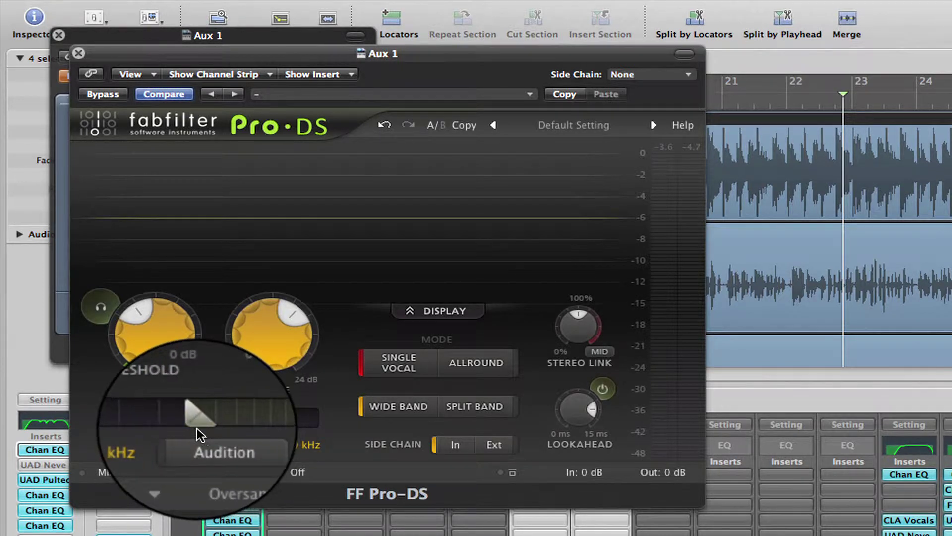
{"action": "mouse_move", "coordinate": [276, 420]}
{"action": "left_mouse_down"}
{"action": "mouse_move", "coordinate": [296, 416]}
{"action": "mouse_move", "coordinate": [288, 416]}
{"action": "left_mouse_up"}
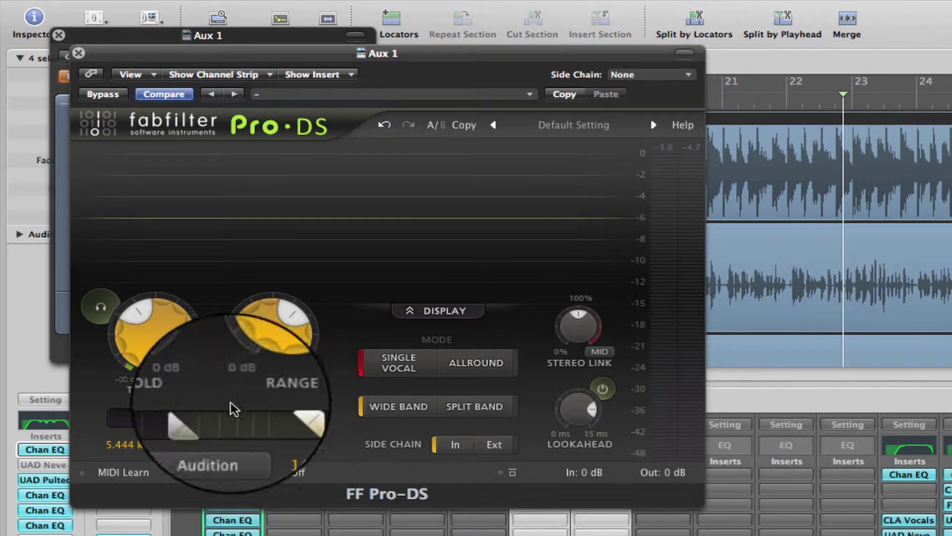
Step: Lower the de-esser's threshold and start playback to hear its effect on the vocal
{"action": "mouse_move", "coordinate": [154, 347]}
{"action": "mouse_move", "coordinate": [152, 360]}
{"action": "left_mouse_down"}
{"action": "mouse_move", "coordinate": [150, 330]}
{"action": "mouse_move", "coordinate": [141, 374]}
{"action": "left_mouse_up"}
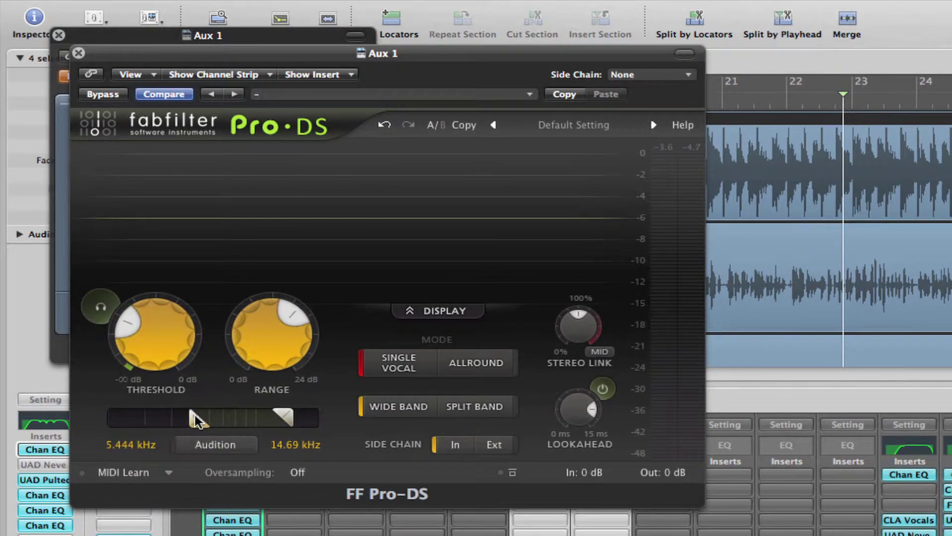
{"action": "mouse_move", "coordinate": [197, 421]}
{"action": "key", "text": "space"}
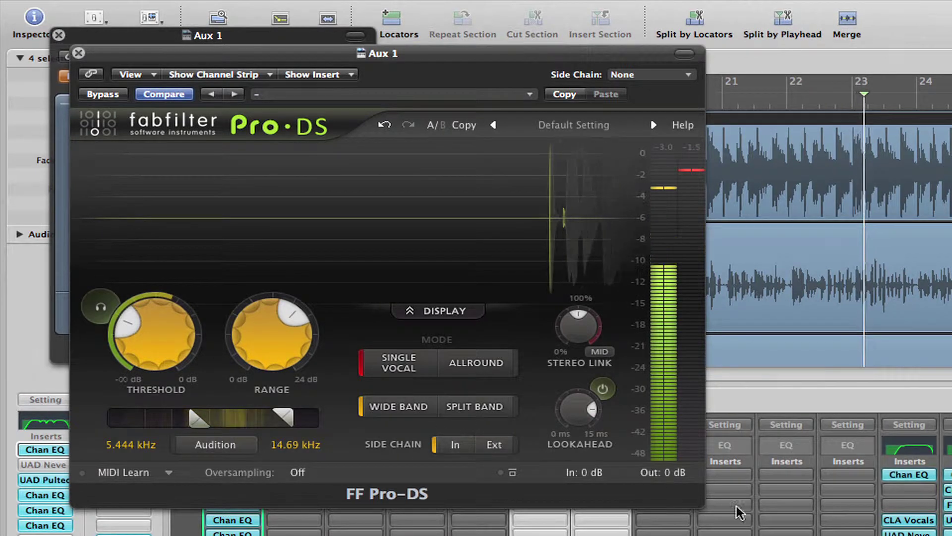
Step: Create a cycle region from bar 21 to bar 25 and start looped playback
{"action": "scroll", "coordinate": [748, 518], "scroll_direction": "down", "scroll_amount": 3}
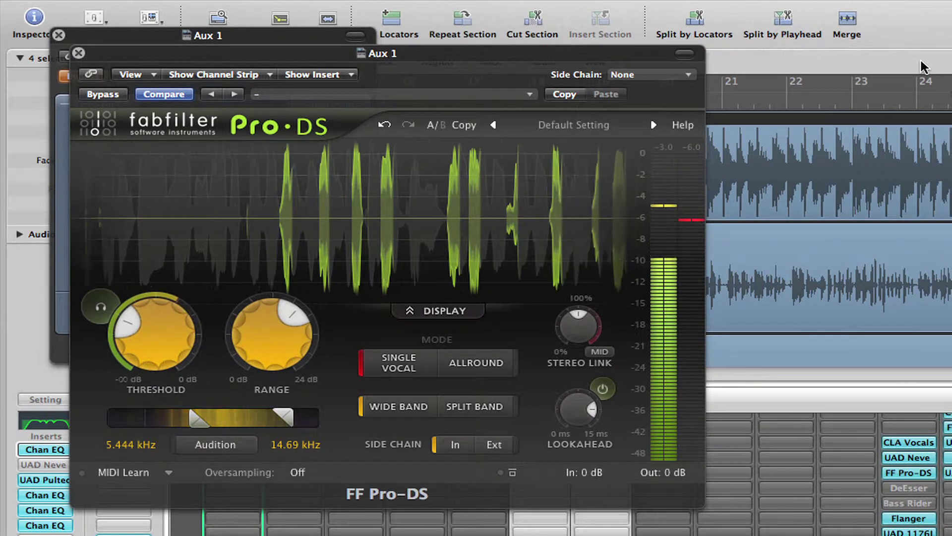
{"action": "left_click", "coordinate": [730, 95]}
{"action": "left_click_drag", "start_coordinate": [735, 94], "coordinate": [921, 94]}
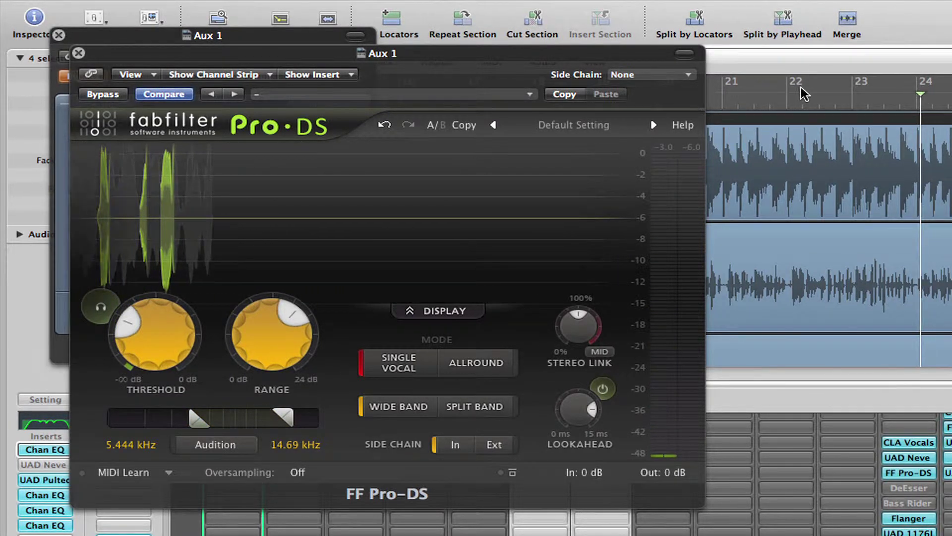
{"action": "left_click_drag", "start_coordinate": [725, 79], "coordinate": [944, 117]}
{"action": "key", "text": "space"}
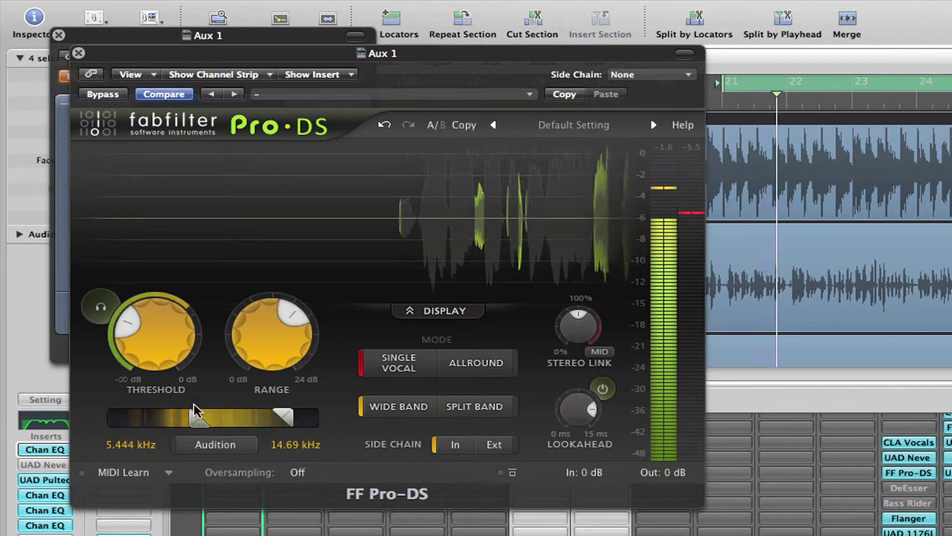
Step: Set the de-esser's detection band to 3.622 kHz–11.42 kHz while listening to the looped vocal
{"action": "left_click_drag", "start_coordinate": [199, 415], "coordinate": [168, 419]}
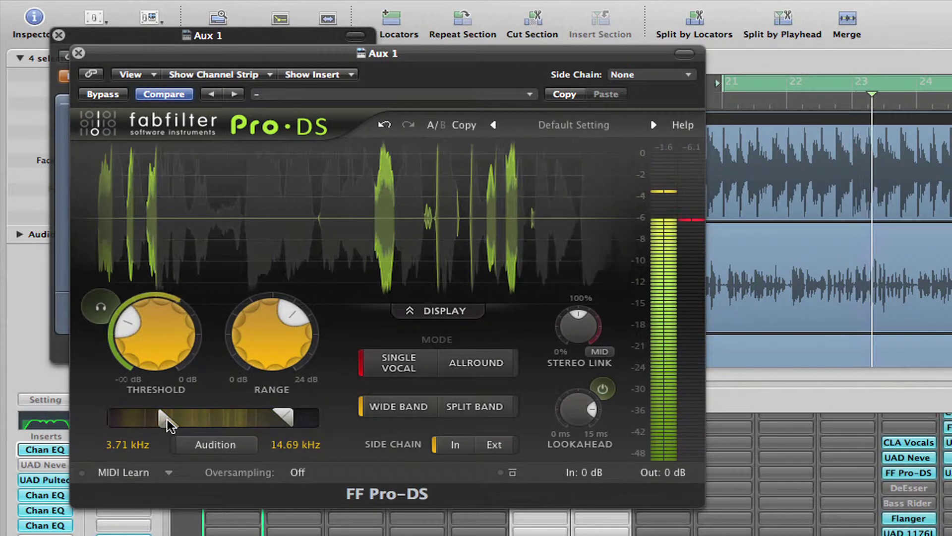
{"action": "left_click_drag", "start_coordinate": [291, 418], "coordinate": [275, 422]}
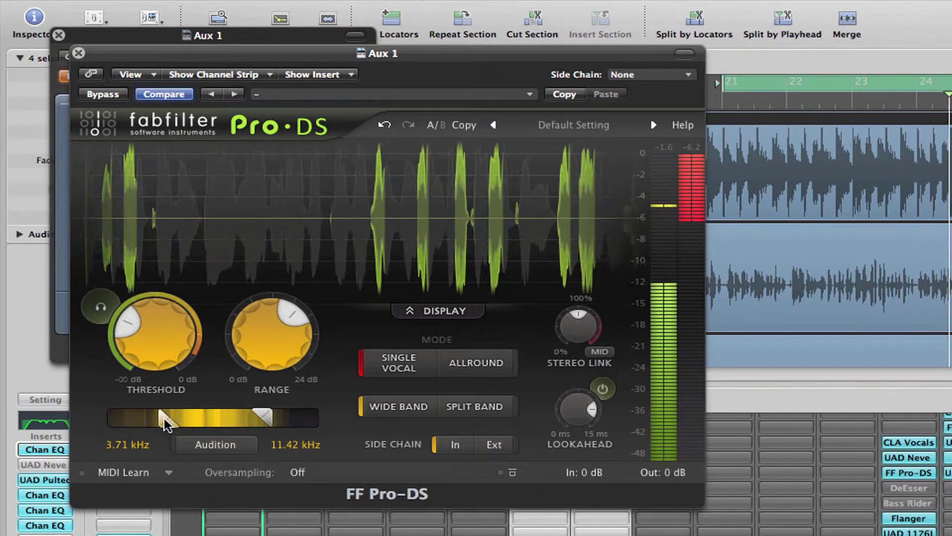
{"action": "left_click_drag", "start_coordinate": [164, 419], "coordinate": [162, 420]}
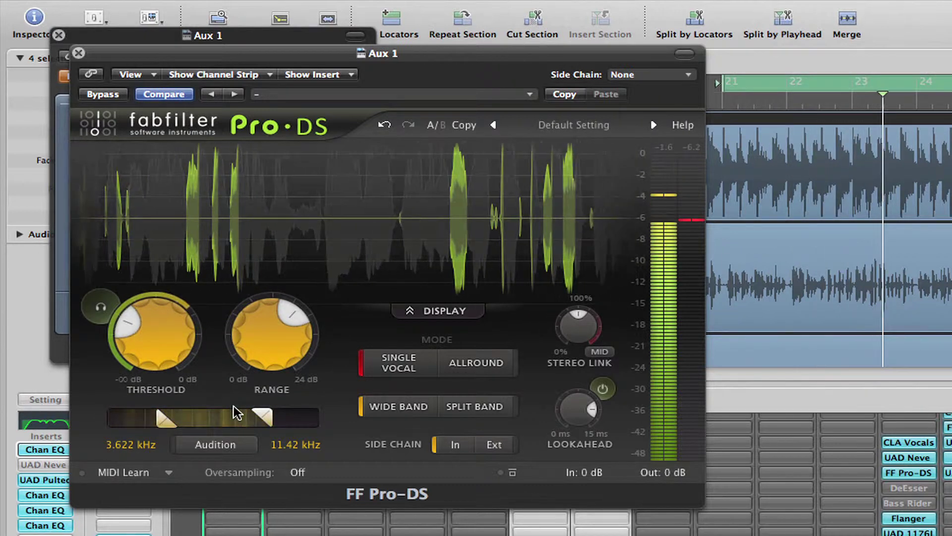
{"action": "mouse_move", "coordinate": [266, 417]}
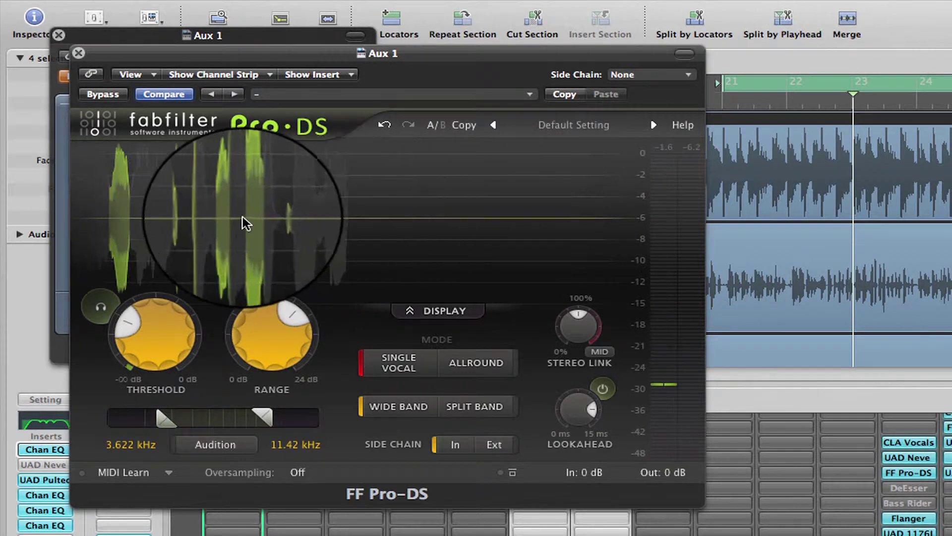
{"action": "key", "text": "space"}
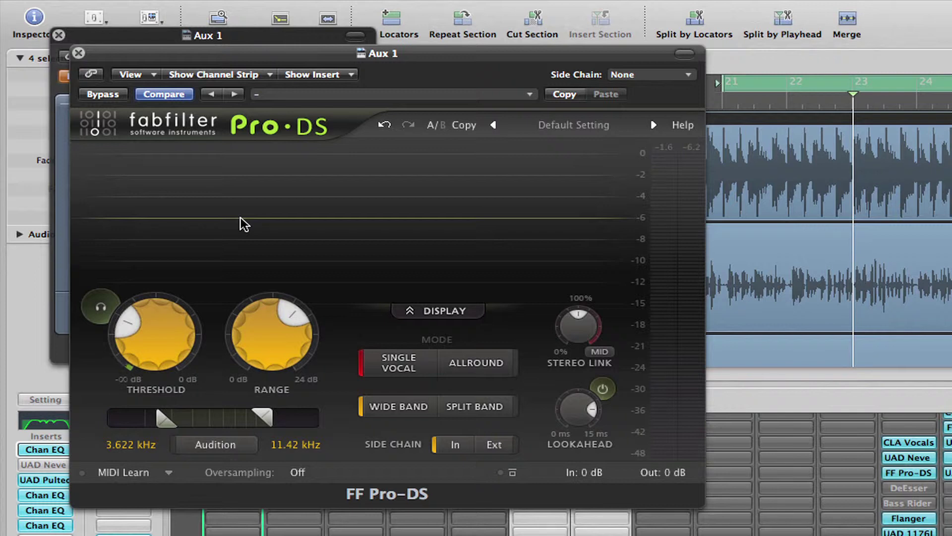
{"action": "key", "text": "space"}
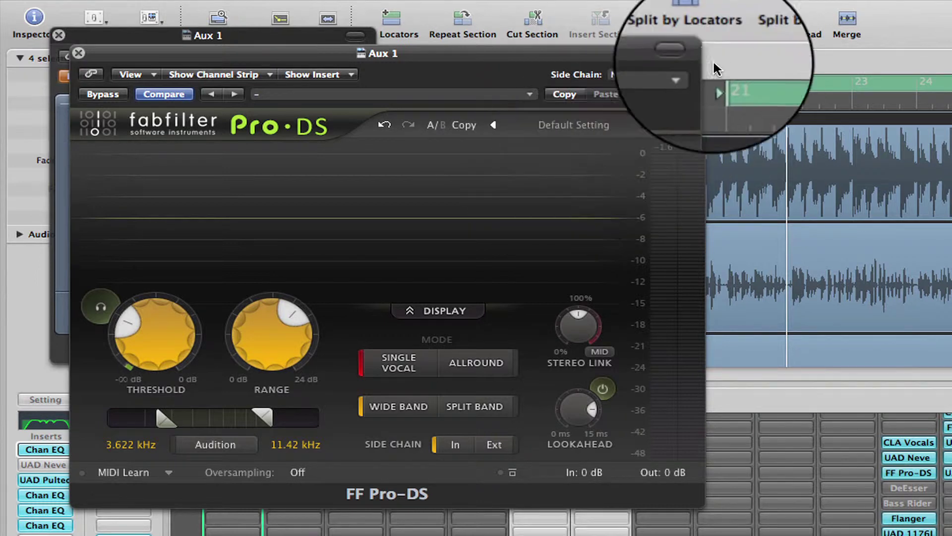
Step: Inspect the available side-chain sources, and switch the side chain to external and back to internal
{"action": "left_click", "coordinate": [669, 75]}
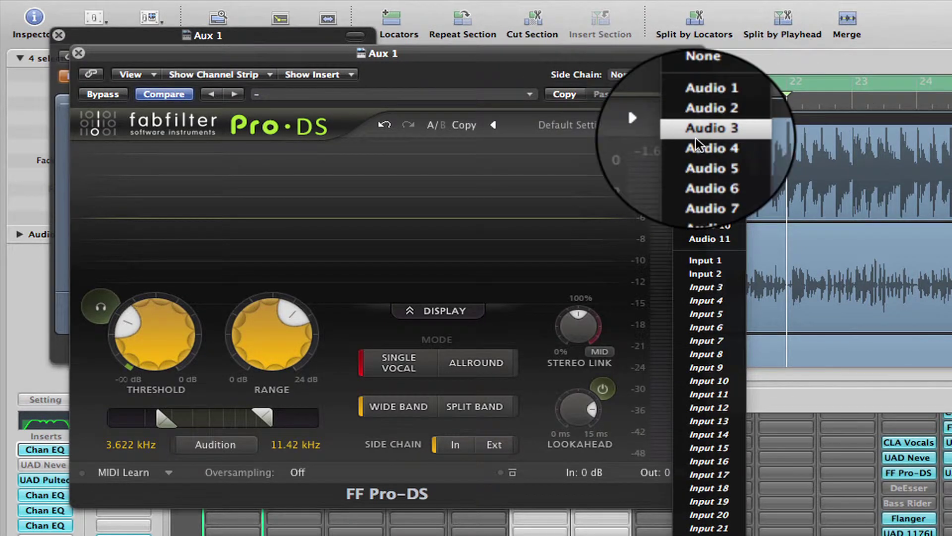
{"action": "left_click", "coordinate": [665, 77]}
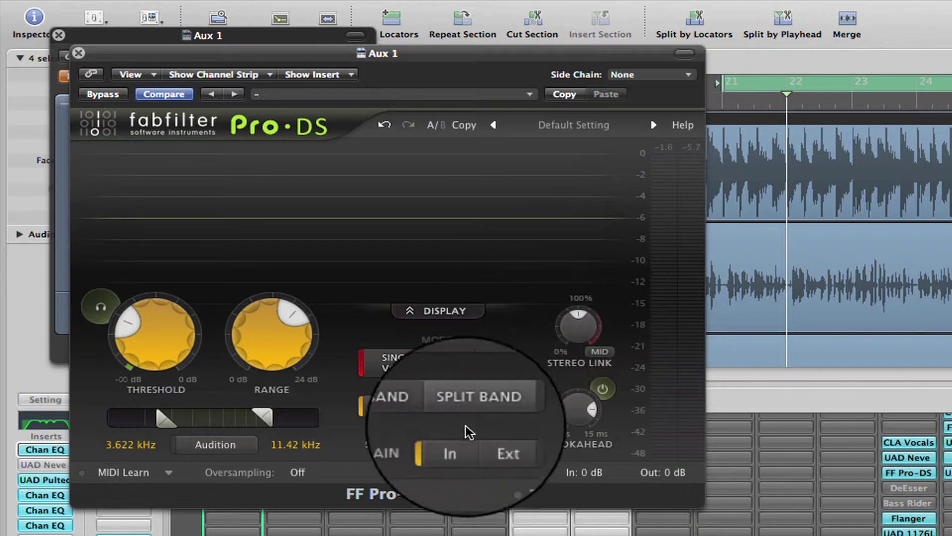
{"action": "left_click", "coordinate": [489, 443]}
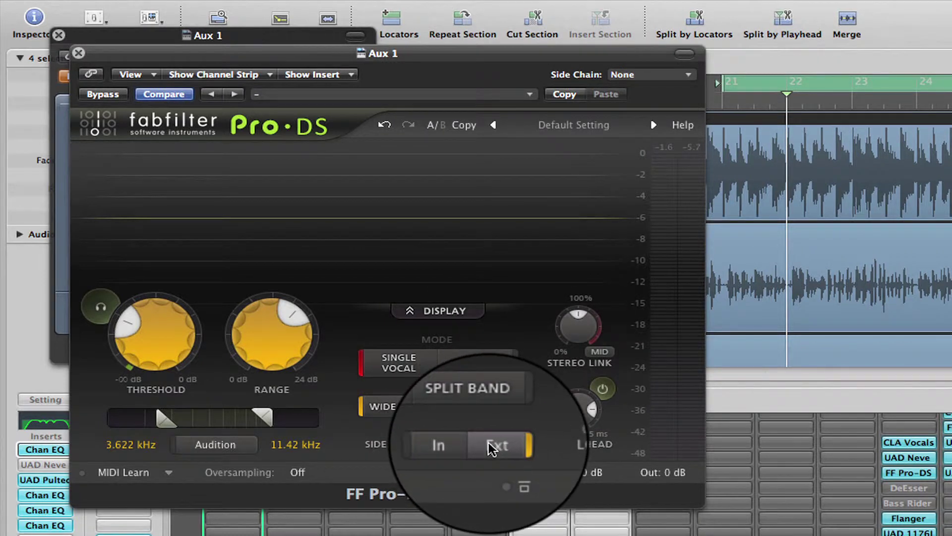
{"action": "left_click", "coordinate": [439, 445]}
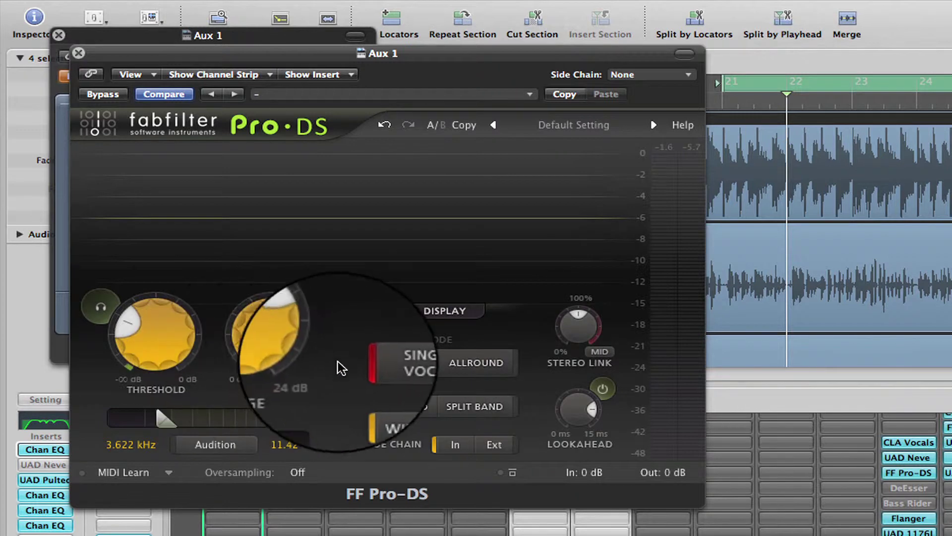
Step: Audition the vocal loop in Single Vocal mode, and briefly hide and reshow the plug-in windows
{"action": "mouse_move", "coordinate": [391, 374]}
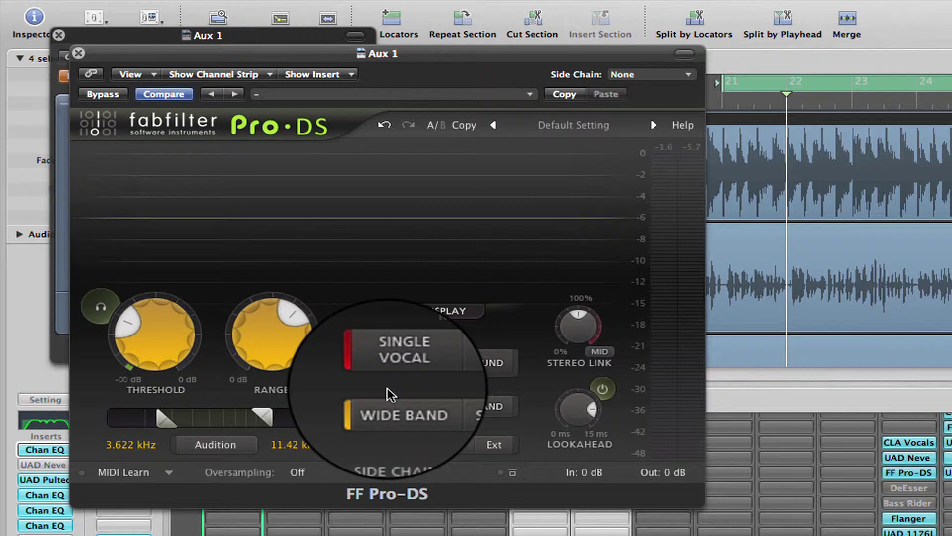
{"action": "key", "text": "space"}
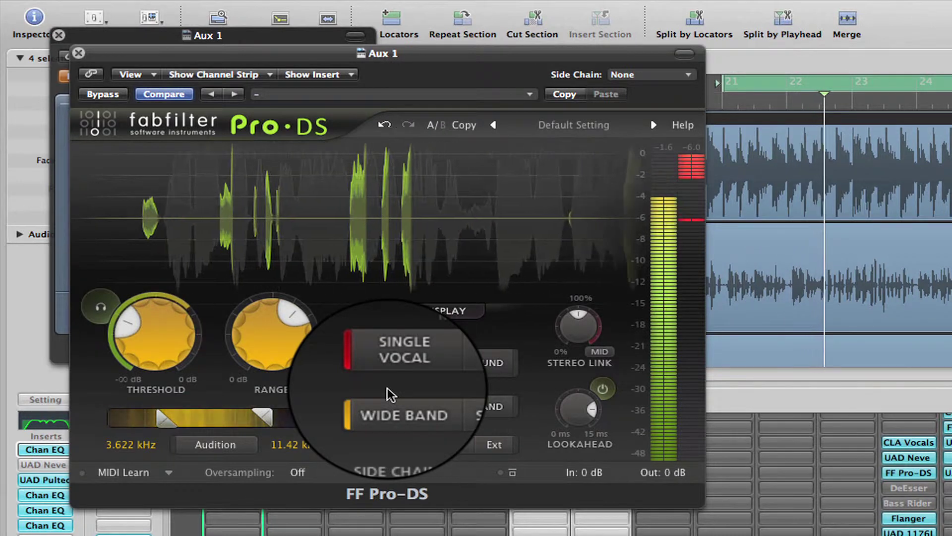
{"action": "key", "text": "v"}
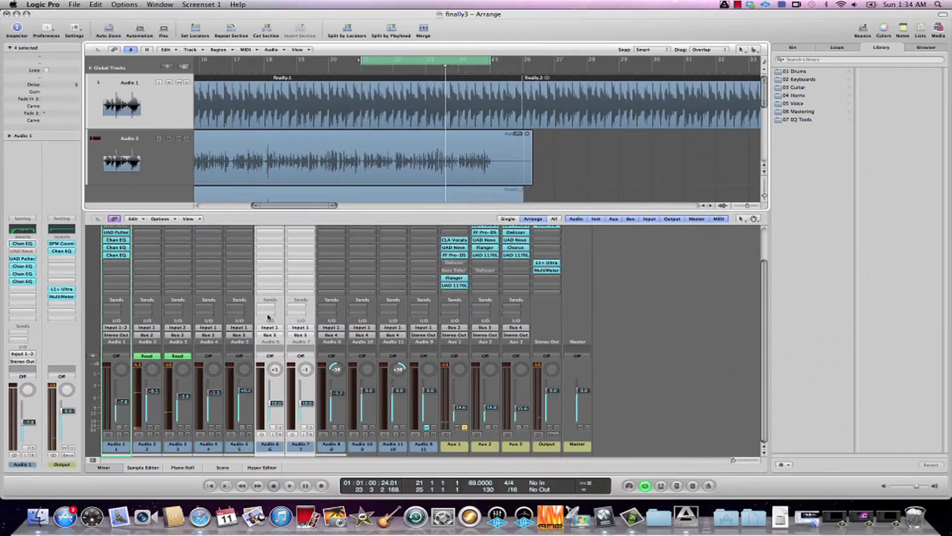
{"action": "left_click", "coordinate": [466, 256]}
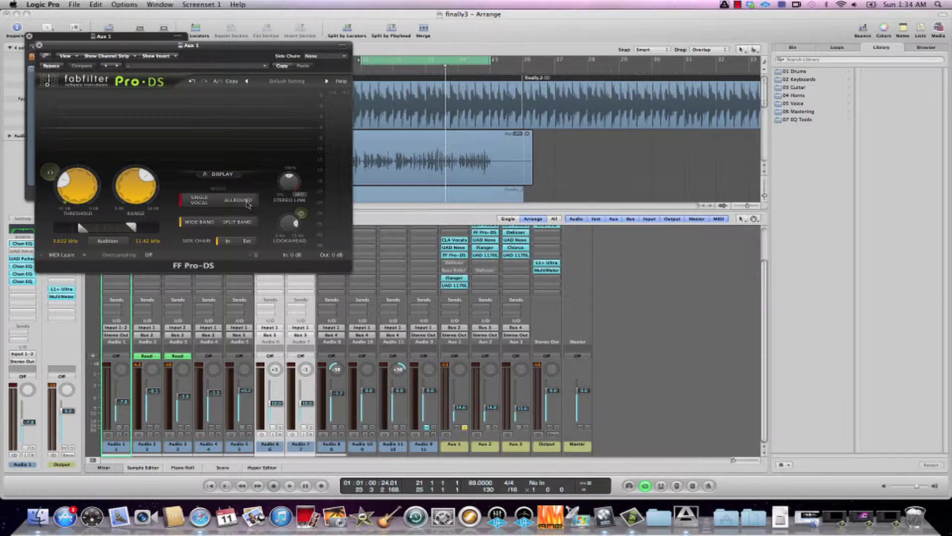
Step: Audition the loop in Allround mode, toggle to Single Vocal and back, and read the mode help text
{"action": "left_click", "coordinate": [248, 201]}
{"action": "key", "text": "space"}
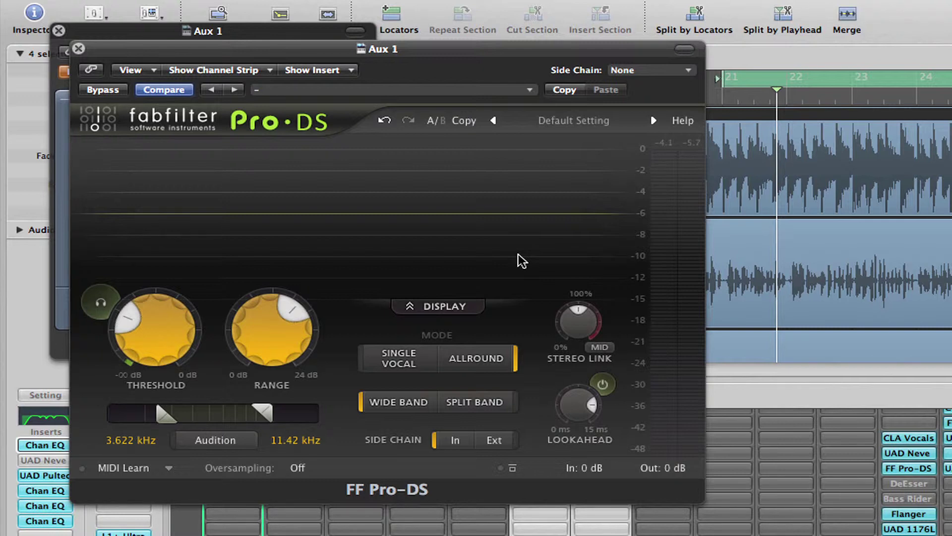
{"action": "left_click", "coordinate": [388, 365]}
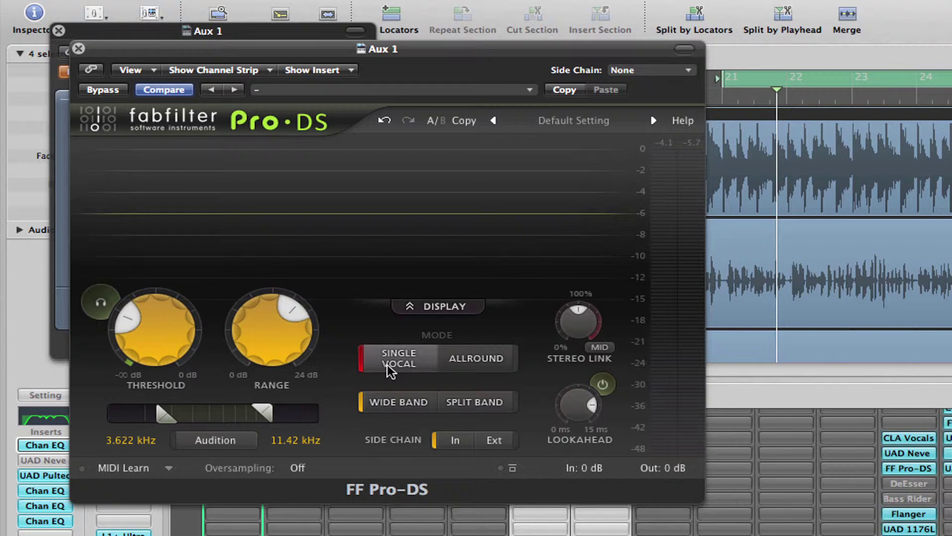
{"action": "left_click", "coordinate": [476, 359]}
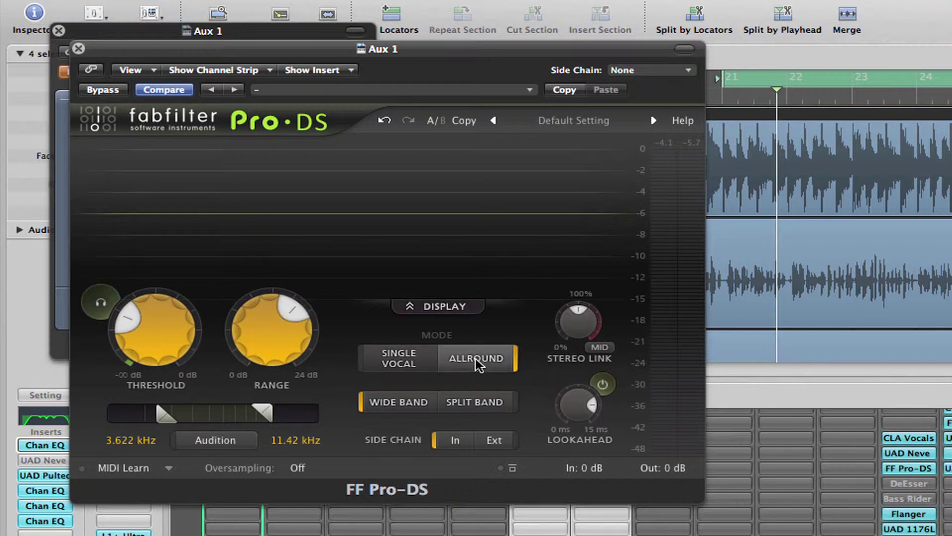
{"action": "mouse_move", "coordinate": [475, 358]}
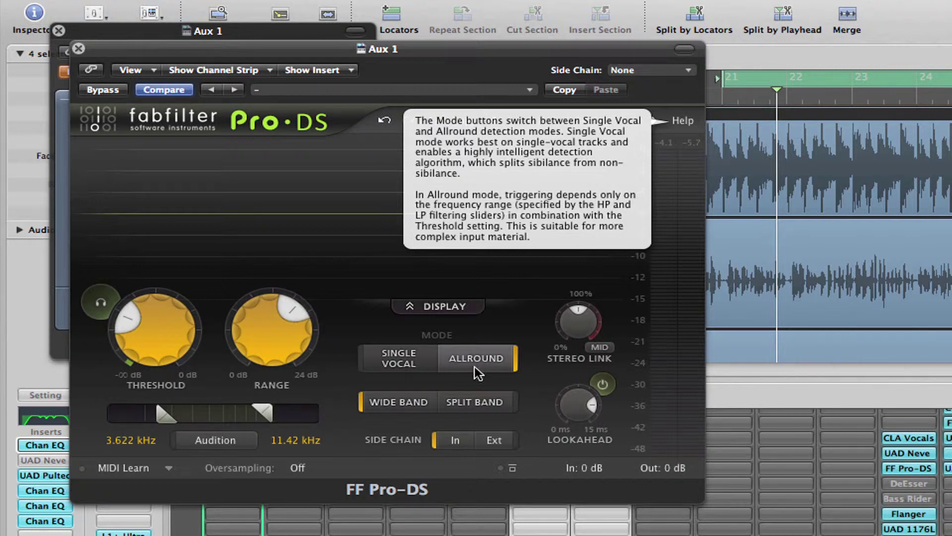
Step: Try Split Band processing during playback, and return the de-esser to Single Vocal and Wide Band
{"action": "mouse_move", "coordinate": [476, 411]}
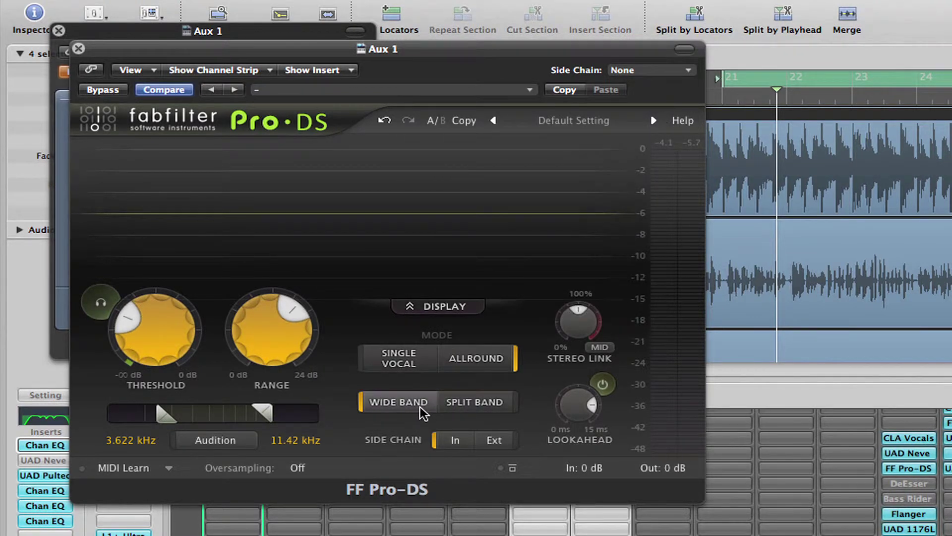
{"action": "mouse_move", "coordinate": [423, 406]}
{"action": "left_click", "coordinate": [456, 407]}
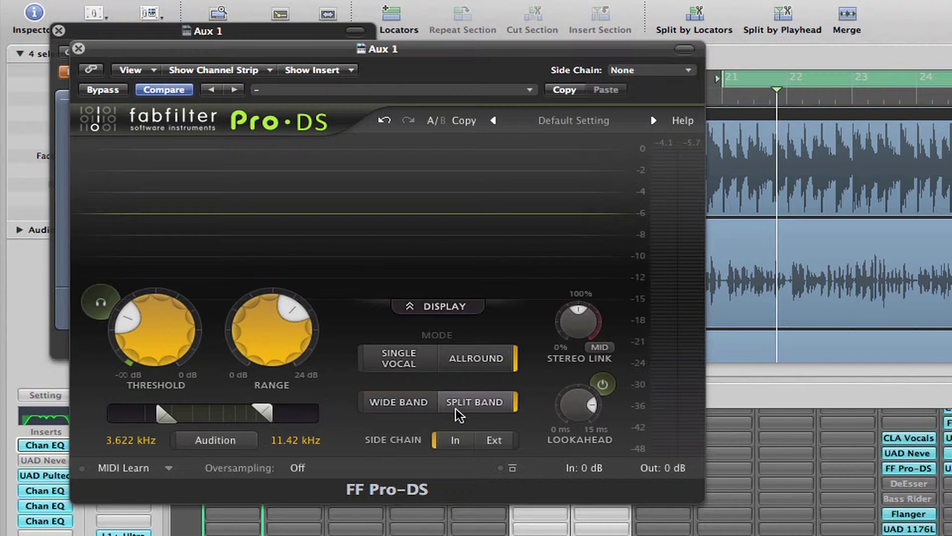
{"action": "key", "text": "space"}
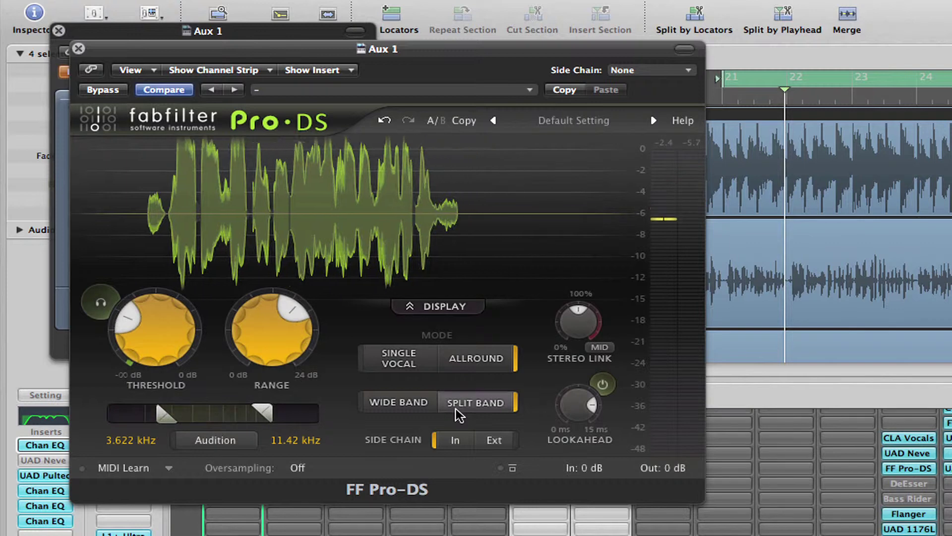
{"action": "left_click", "coordinate": [387, 361]}
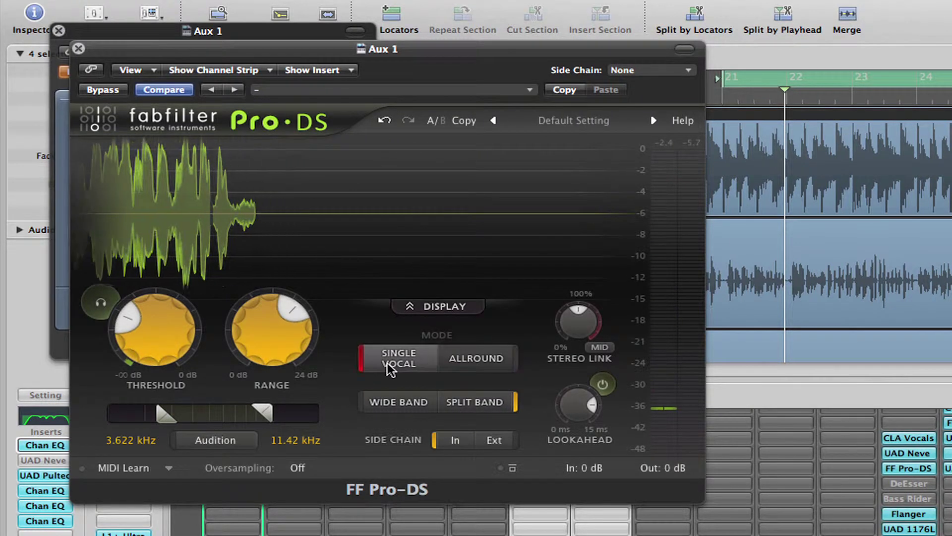
{"action": "left_click", "coordinate": [392, 400]}
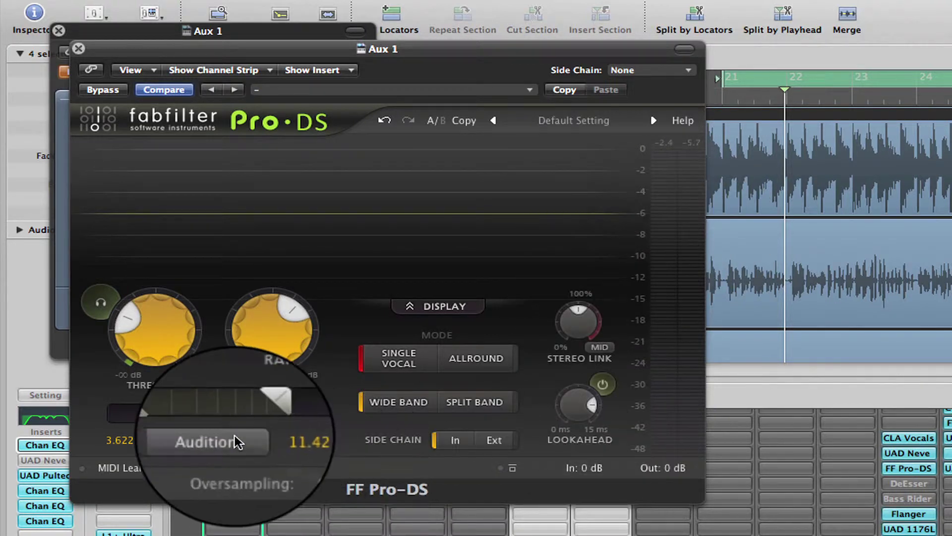
Step: Play the vocal loop and use Audition to listen to the de-esser's detection band
{"action": "key", "text": "space"}
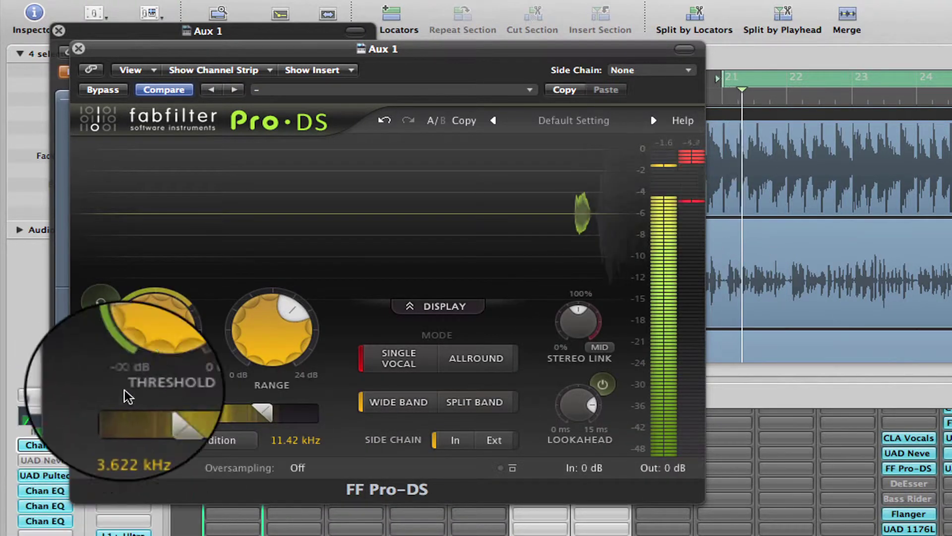
{"action": "left_click", "coordinate": [198, 443]}
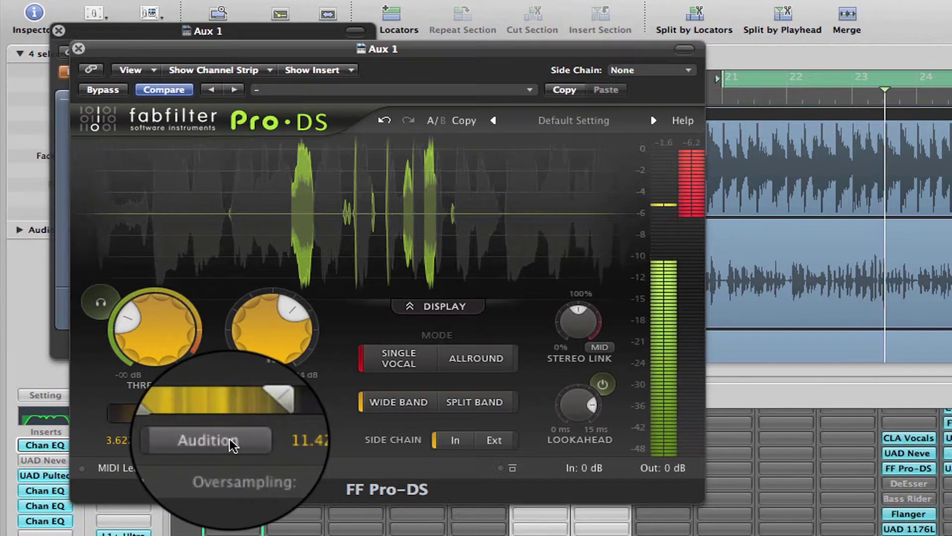
{"action": "left_click", "coordinate": [230, 439]}
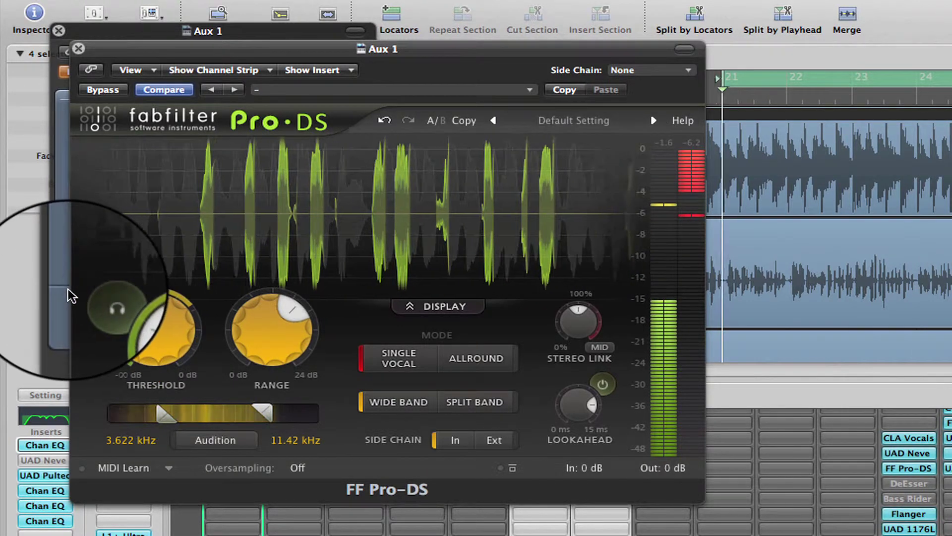
Step: Listen to the de-esser's triggering signal with the threshold audition, and check the lookahead time
{"action": "left_click", "coordinate": [100, 299]}
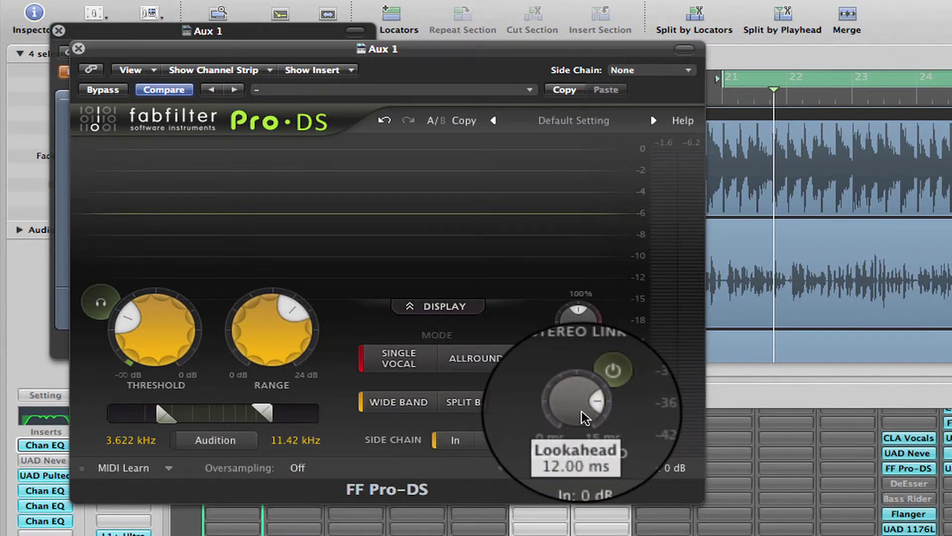
{"action": "mouse_move", "coordinate": [584, 417]}
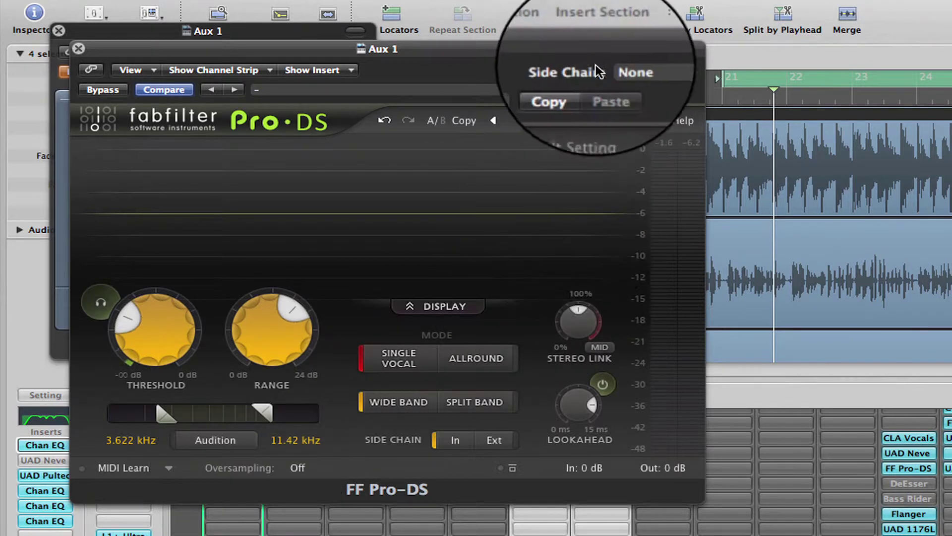
Step: Step forward through the de-esser's factory presets, past High End Transient Limiting, Vocal De-essing in Music and Classic 10k Wide Band
{"action": "left_click", "coordinate": [527, 90]}
{"action": "left_click", "coordinate": [517, 89]}
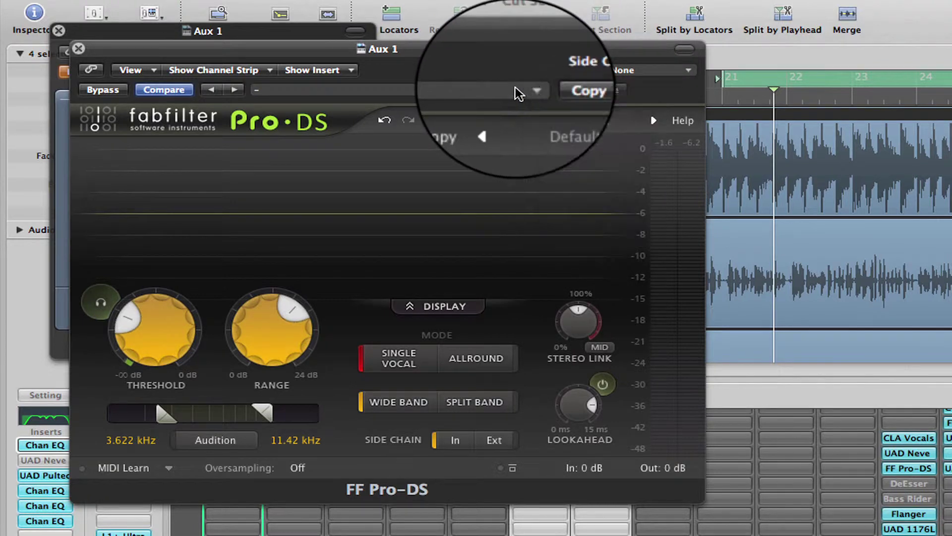
{"action": "left_click", "coordinate": [654, 121]}
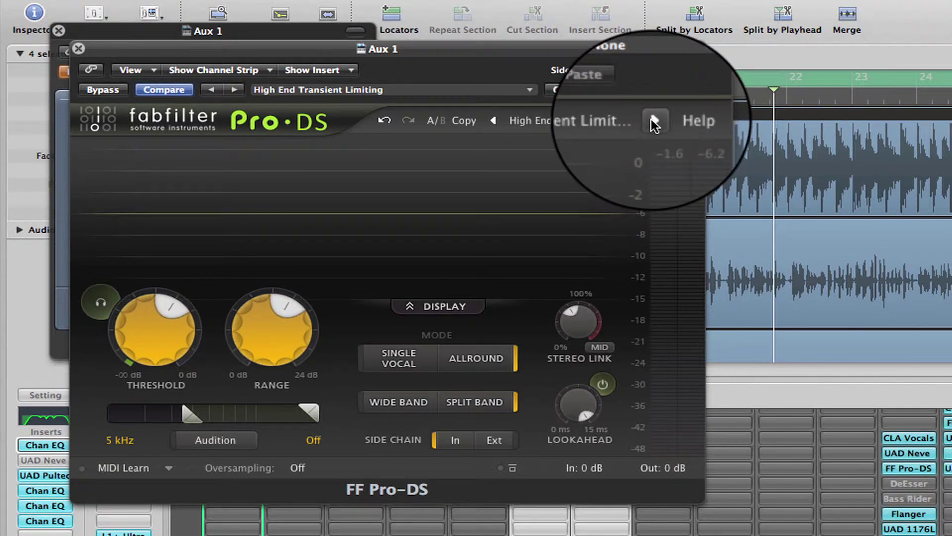
{"action": "left_click", "coordinate": [653, 120]}
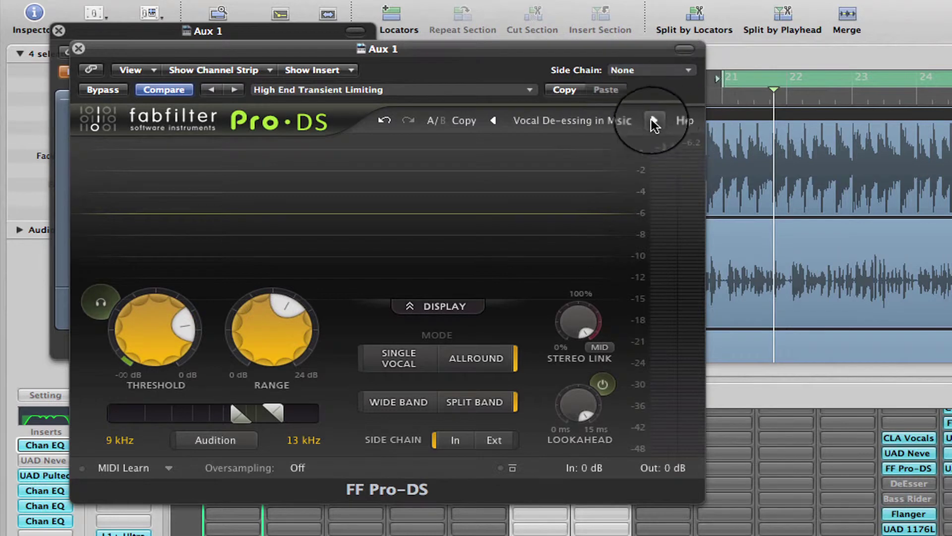
{"action": "left_click", "coordinate": [654, 121]}
{"action": "left_click", "coordinate": [654, 121]}
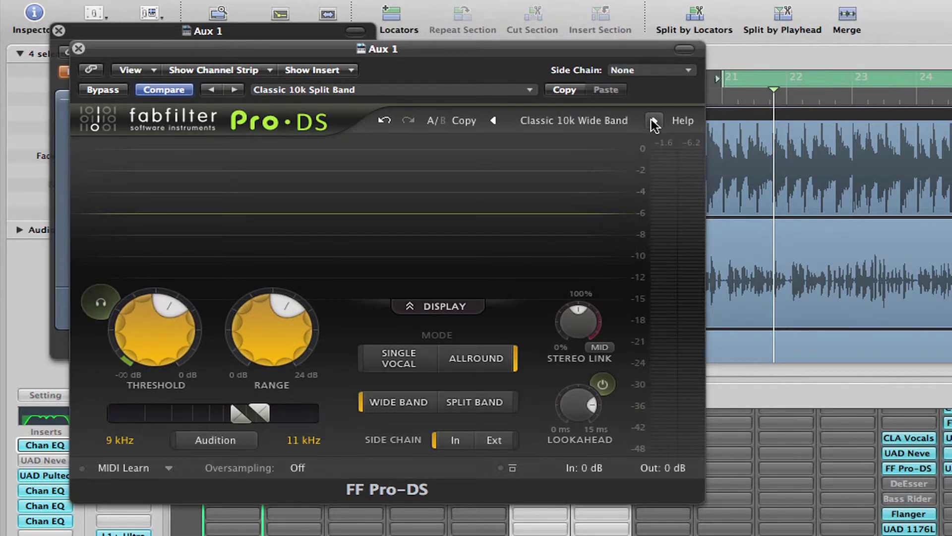
{"action": "left_click", "coordinate": [654, 120]}
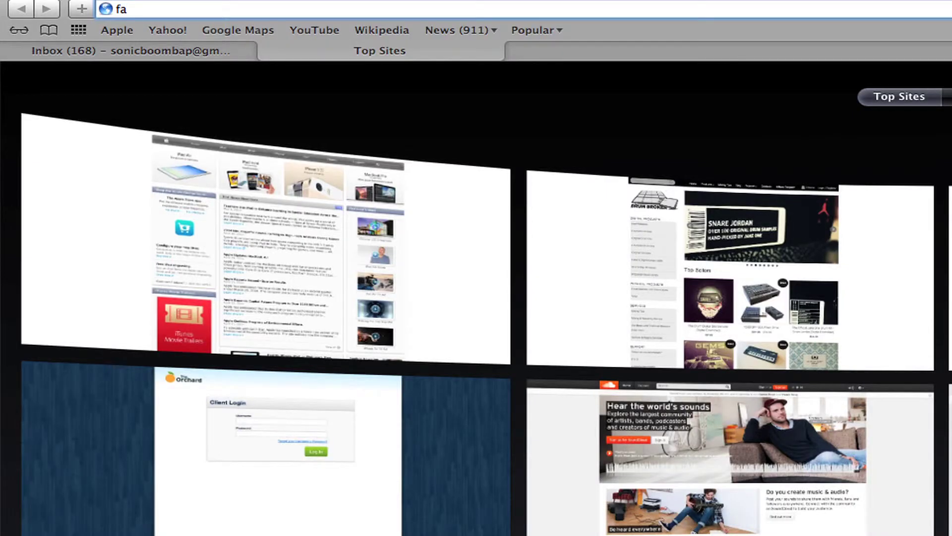
{"action": "type", "text": "bfilter"}
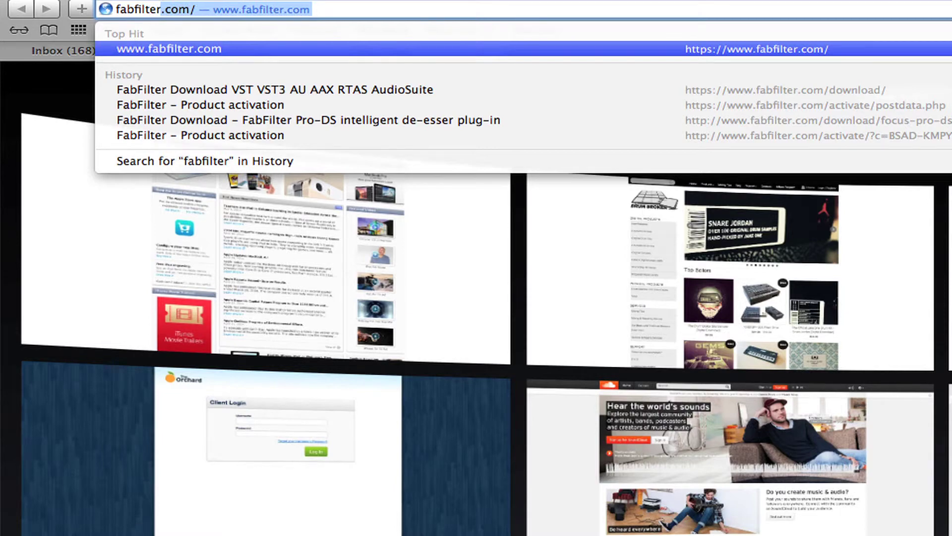
{"action": "key", "text": "Return"}
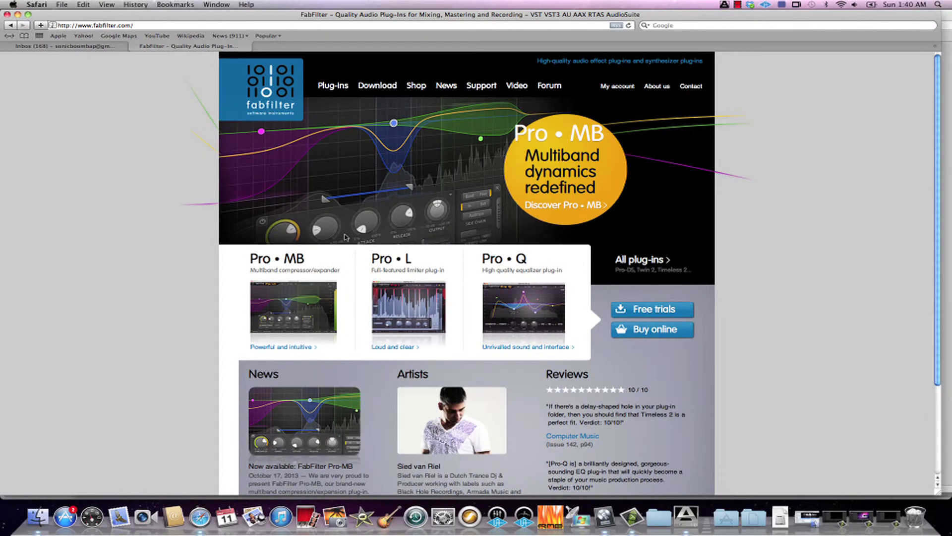
{"action": "scroll", "coordinate": [346, 237], "scroll_direction": "down", "scroll_amount": 5}
{"action": "scroll", "coordinate": [345, 237], "scroll_direction": "up", "scroll_amount": 5}
Step: Go to the site's plug-ins overview and open the FabFilter Pro-DS product page
{"action": "left_click", "coordinate": [342, 89]}
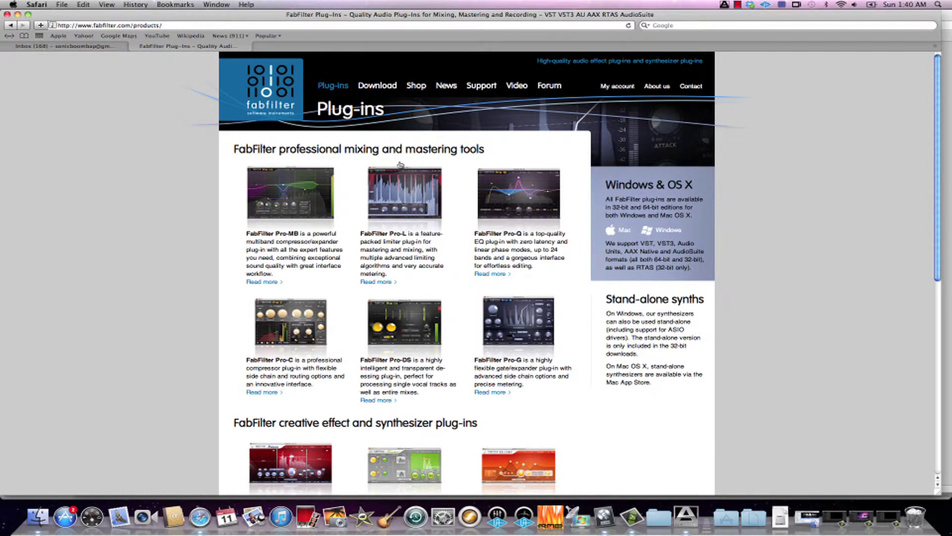
{"action": "scroll", "coordinate": [404, 171], "scroll_direction": "down", "scroll_amount": 1}
{"action": "scroll", "coordinate": [396, 186], "scroll_direction": "down", "scroll_amount": 3}
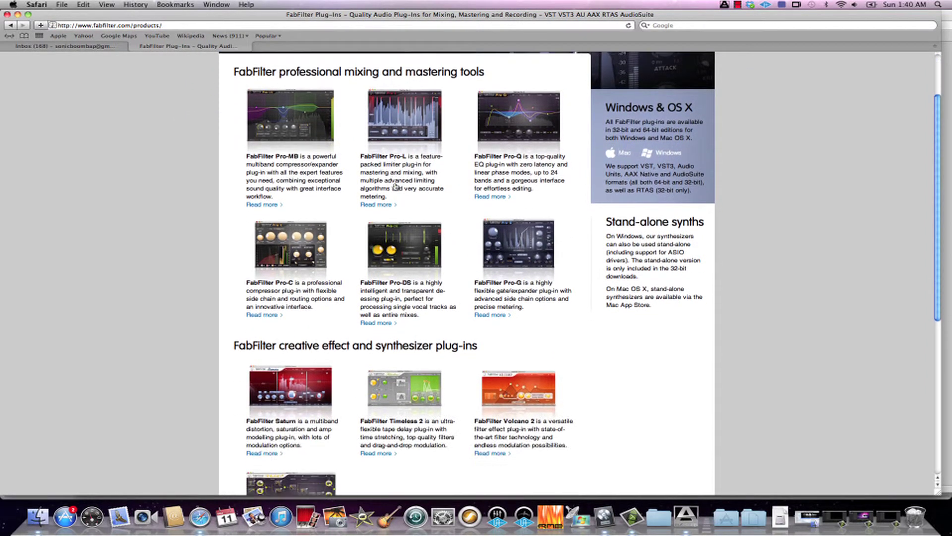
{"action": "scroll", "coordinate": [396, 186], "scroll_direction": "down", "scroll_amount": 3}
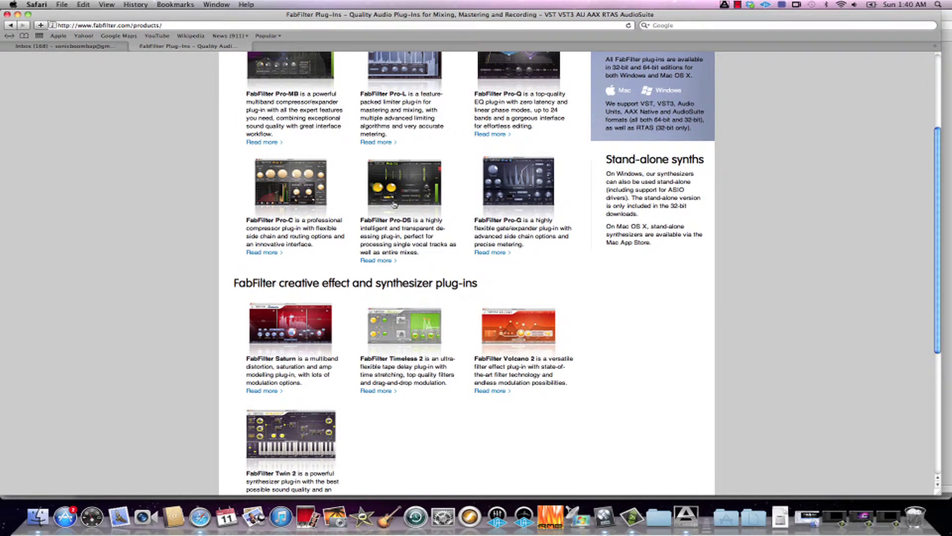
{"action": "left_click", "coordinate": [418, 196]}
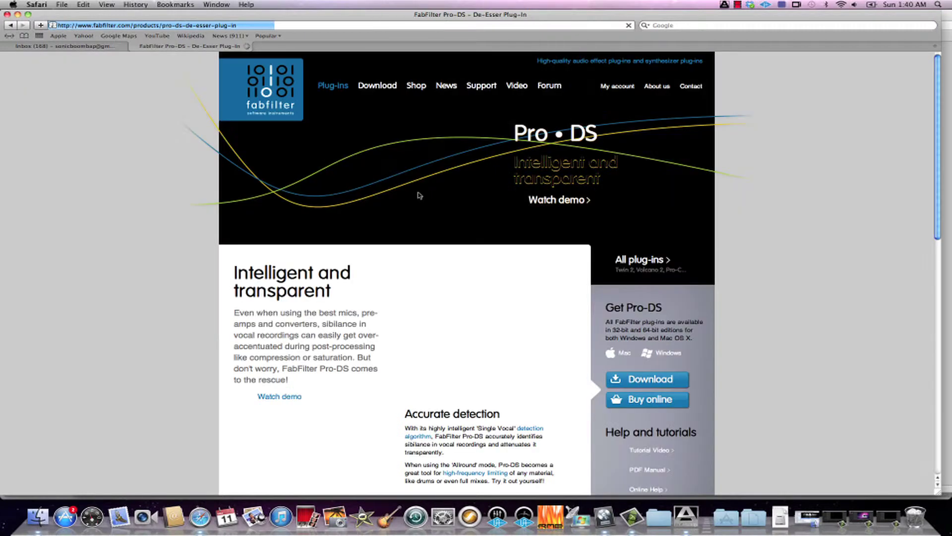
Step: Read through the Pro-DS product page, including its detection description, key features, plug-in formats and system requirements
{"action": "scroll", "coordinate": [419, 196], "scroll_direction": "down", "scroll_amount": 5}
{"action": "scroll", "coordinate": [419, 195], "scroll_direction": "down", "scroll_amount": 8}
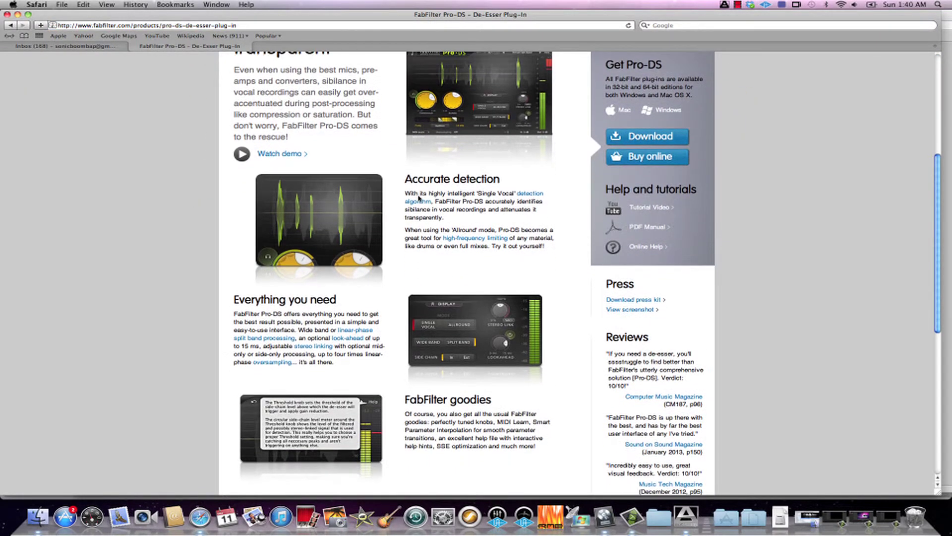
{"action": "scroll", "coordinate": [419, 195], "scroll_direction": "down", "scroll_amount": 3}
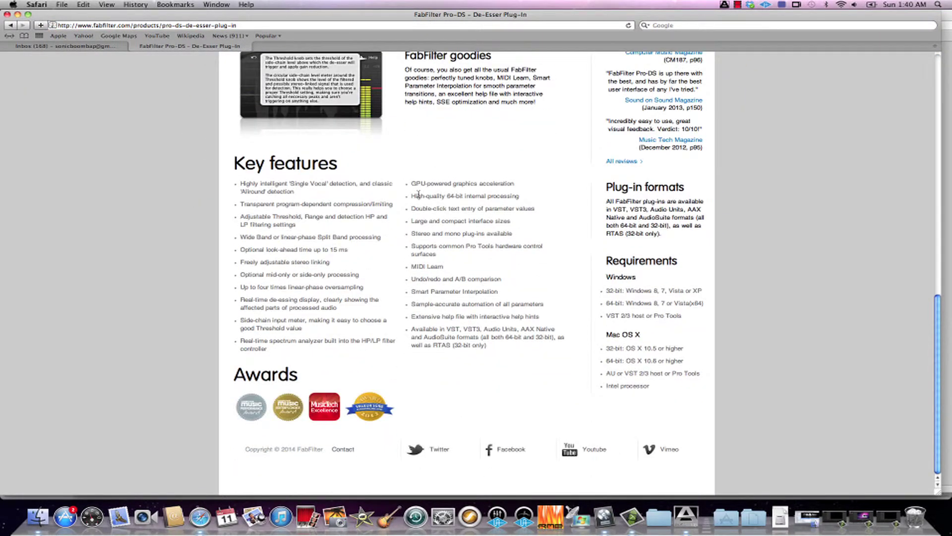
{"action": "scroll", "coordinate": [419, 195], "scroll_direction": "up", "scroll_amount": 13}
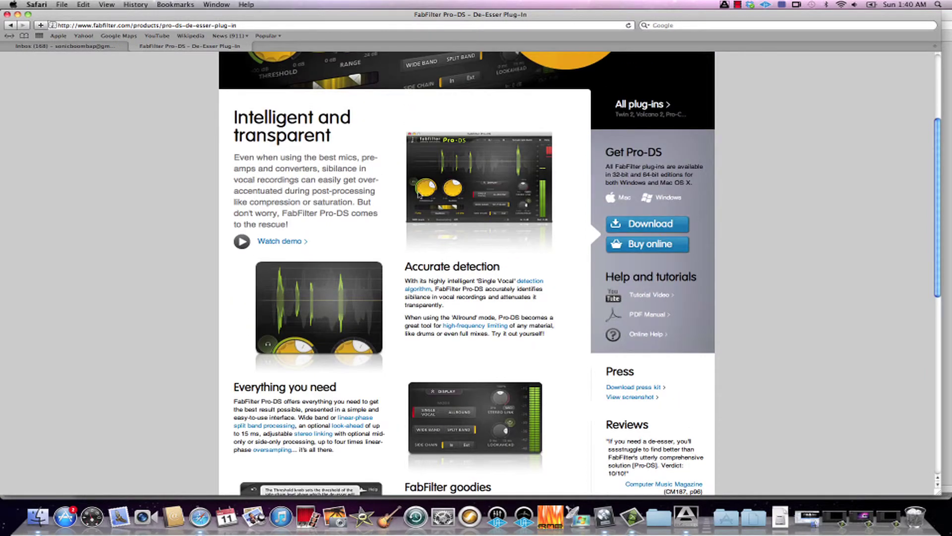
{"action": "scroll", "coordinate": [418, 195], "scroll_direction": "down", "scroll_amount": 12}
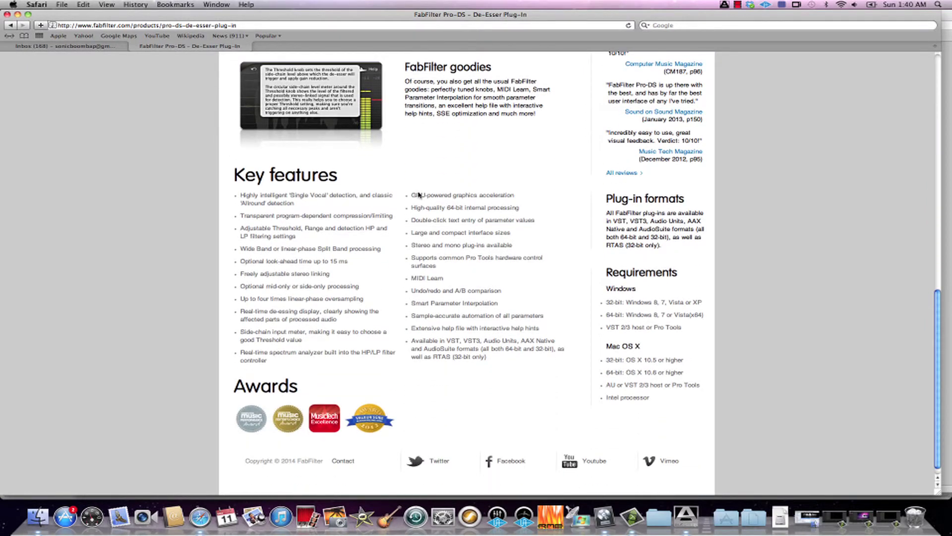
{"action": "scroll", "coordinate": [419, 195], "scroll_direction": "up", "scroll_amount": 3}
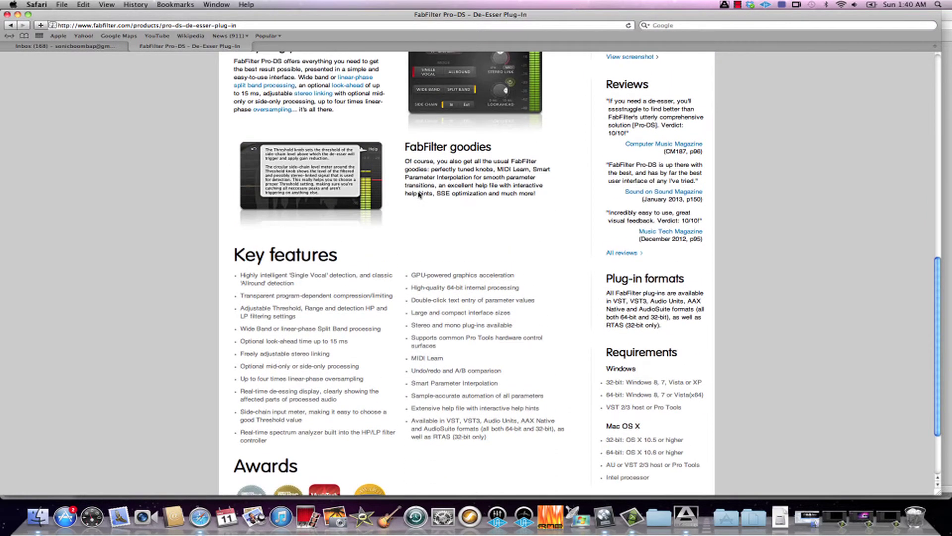
{"action": "scroll", "coordinate": [419, 195], "scroll_direction": "up", "scroll_amount": 8}
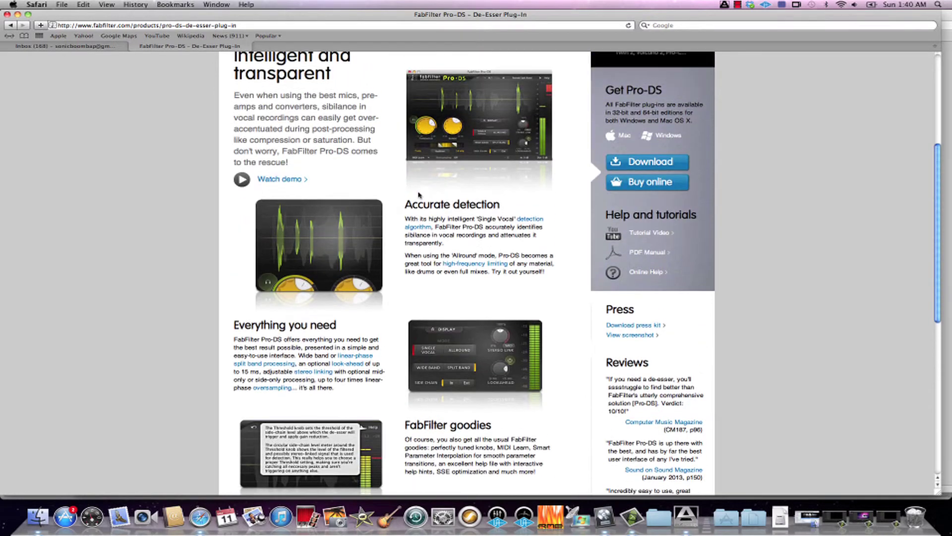
{"action": "scroll", "coordinate": [419, 195], "scroll_direction": "up", "scroll_amount": 4}
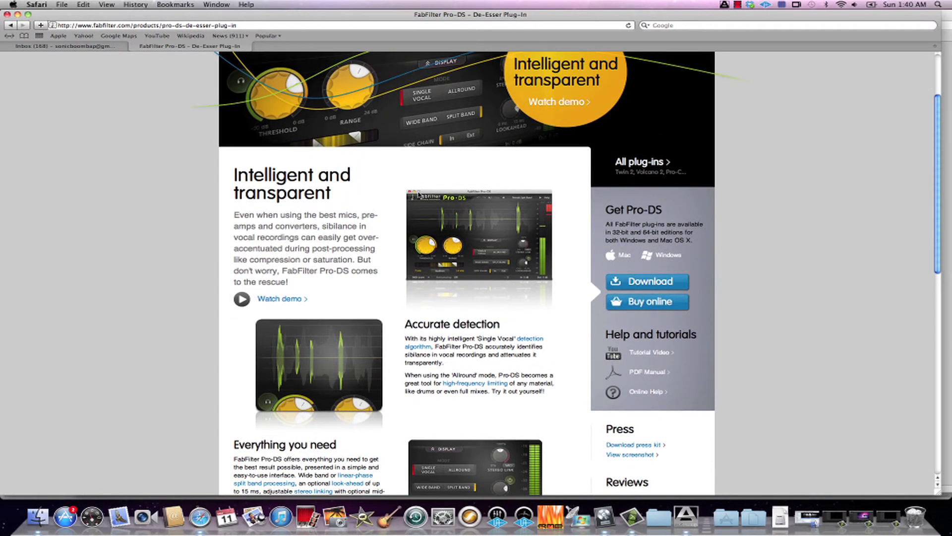
{"action": "scroll", "coordinate": [419, 195], "scroll_direction": "up", "scroll_amount": 3}
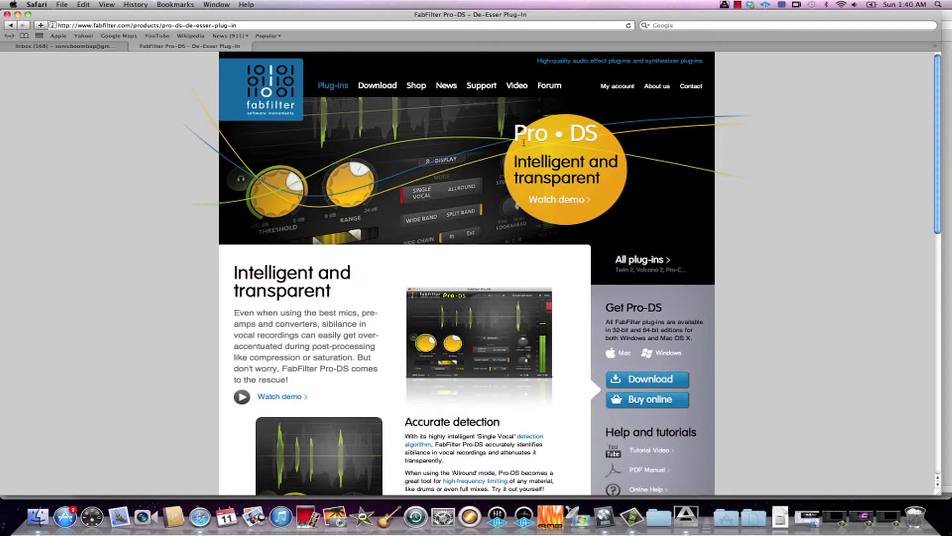
Step: Open the FabFilter online shop and look over the Pro-DS, other plug-in and Total bundle prices
{"action": "left_click", "coordinate": [424, 88]}
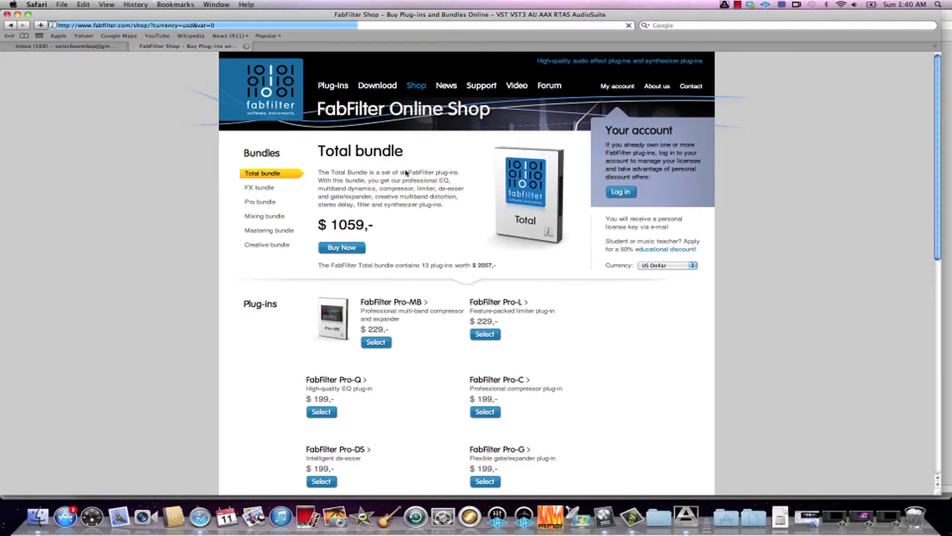
{"action": "scroll", "coordinate": [404, 177], "scroll_direction": "down", "scroll_amount": 2}
{"action": "scroll", "coordinate": [405, 177], "scroll_direction": "down", "scroll_amount": 5}
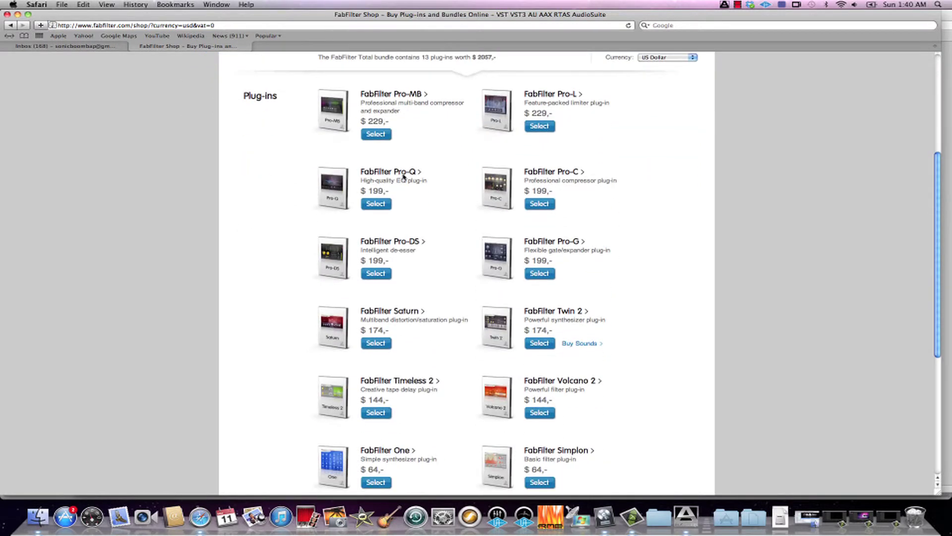
{"action": "scroll", "coordinate": [403, 176], "scroll_direction": "down", "scroll_amount": 2}
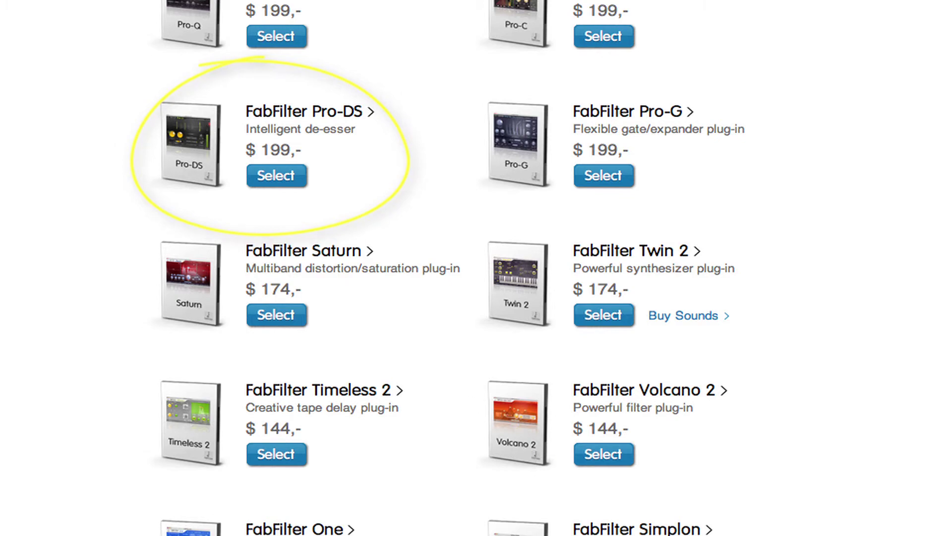
{"action": "scroll", "coordinate": [720, 340], "scroll_direction": "up", "scroll_amount": 10}
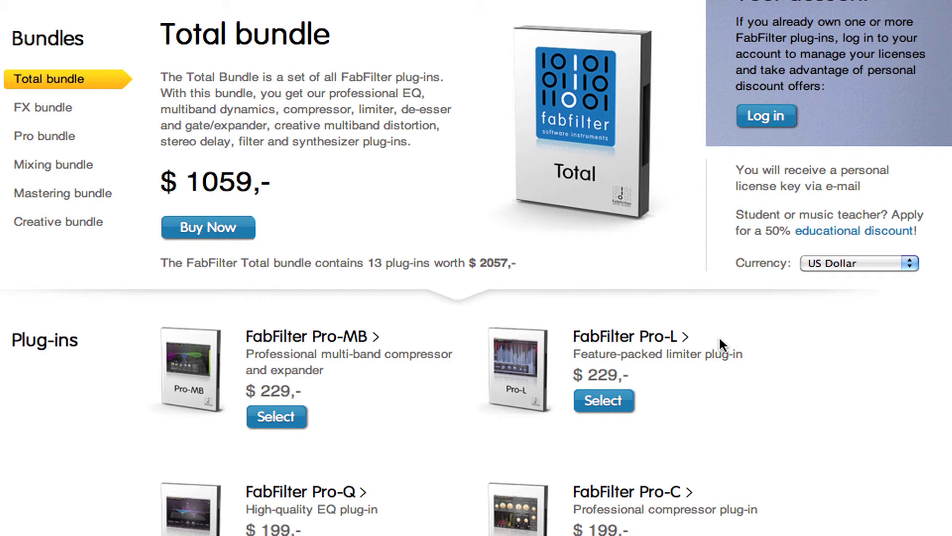
{"action": "scroll", "coordinate": [627, 531], "scroll_direction": "down", "scroll_amount": 10}
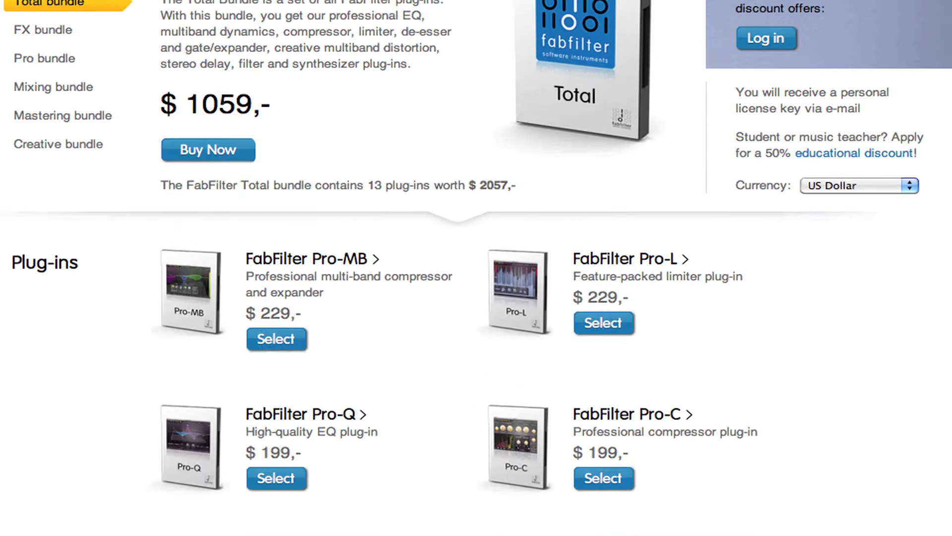